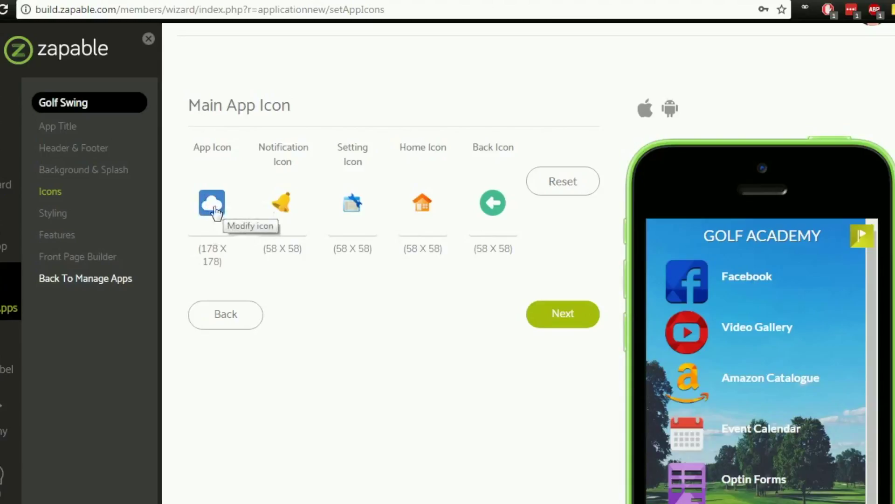
Set the main app icon to the golf course image from My Images and save it.
left_click(212, 214)
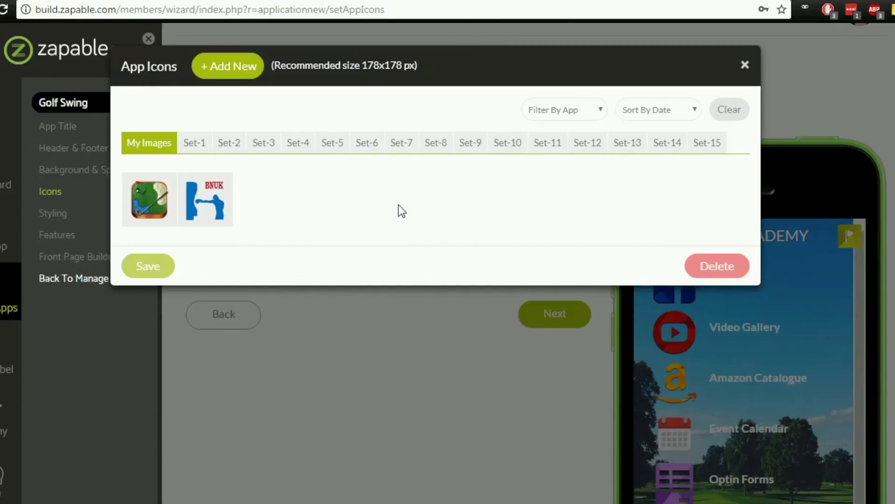
left_click(202, 148)
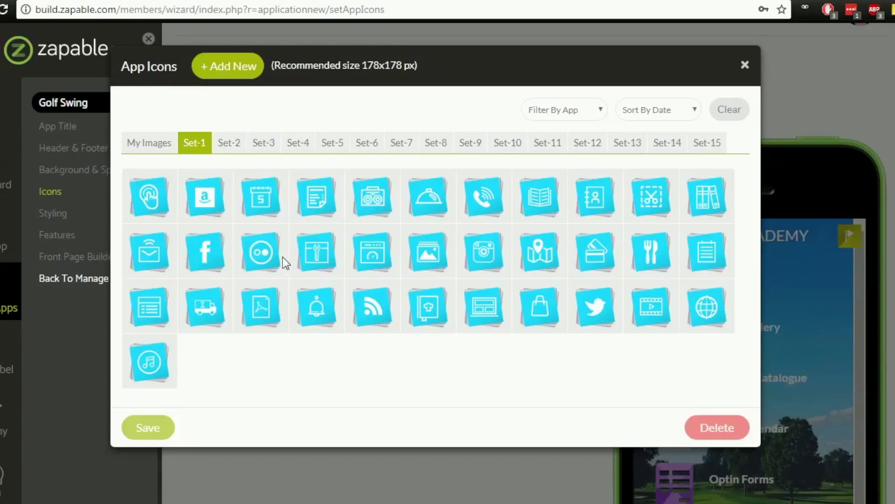
left_click(161, 149)
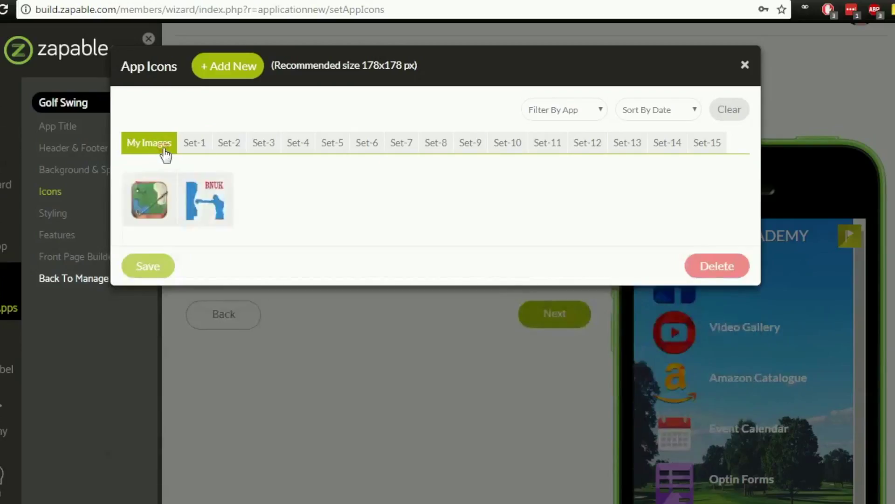
left_click(149, 208)
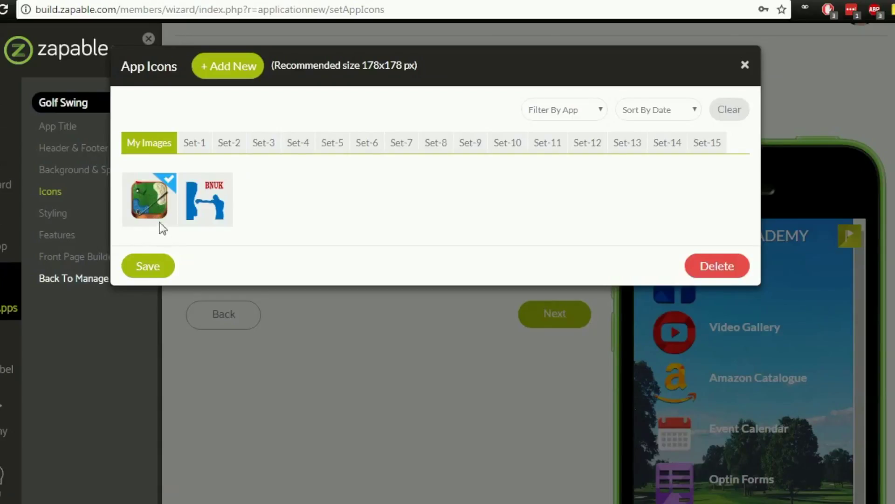
left_click(159, 270)
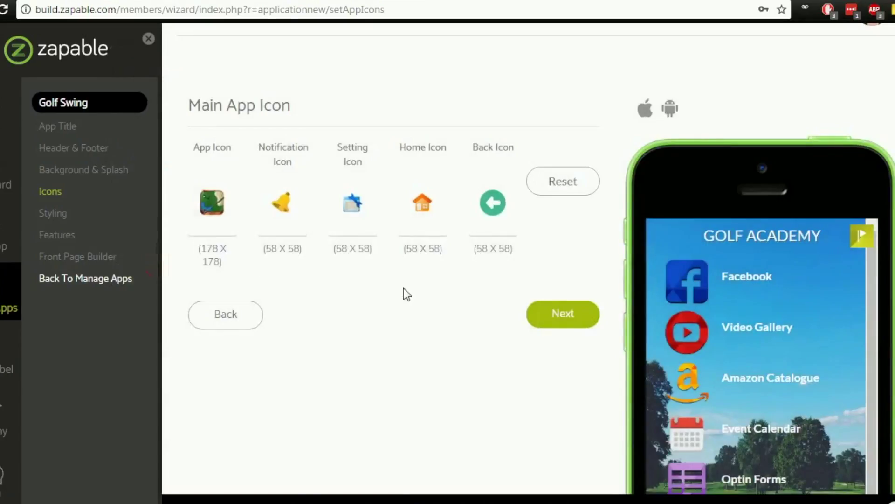
Set the notification icon to the green flag image from My Images and save it.
scroll(401, 289, "down", 2)
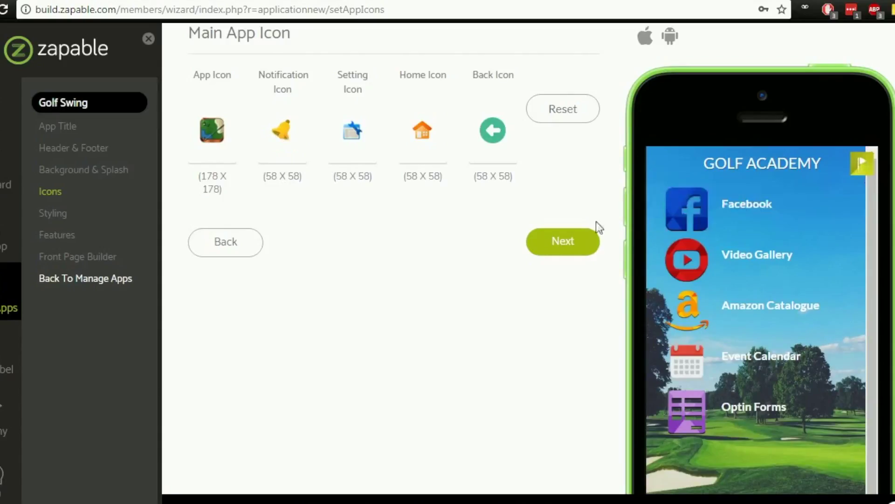
scroll(383, 281, "down", 2)
scroll(383, 281, "up", 2)
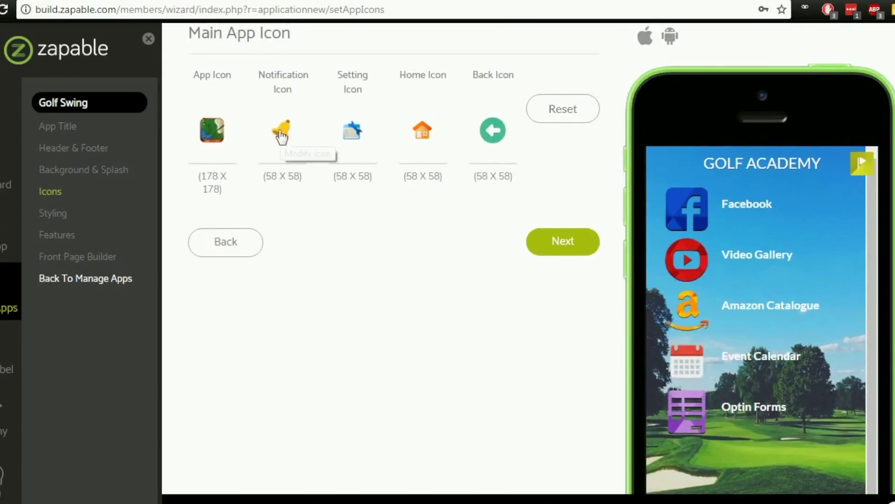
left_click(296, 152)
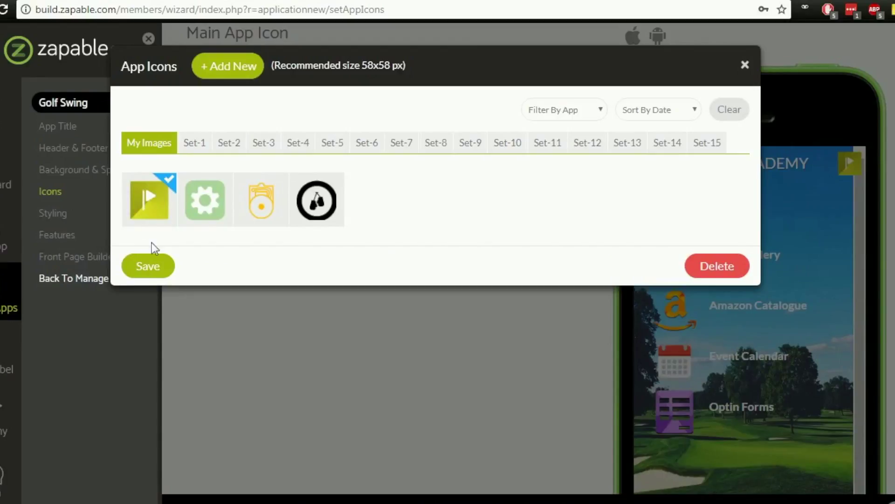
left_click(158, 265)
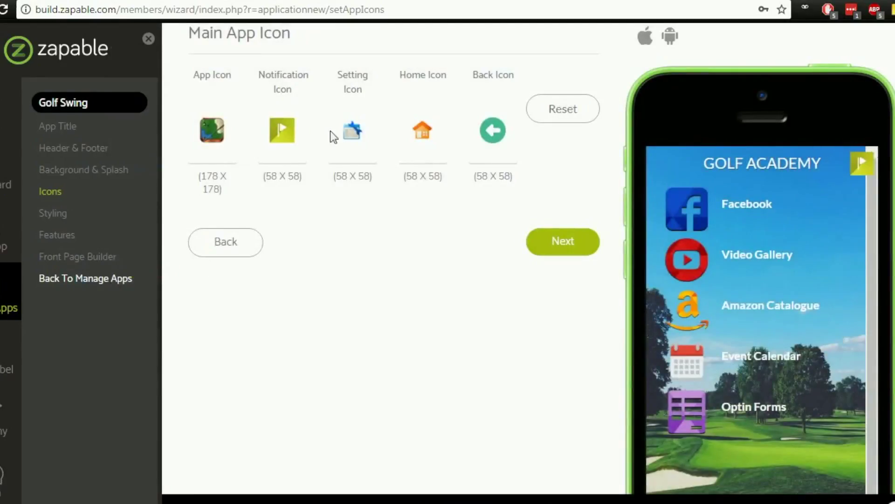
Set the setting icon to the green gear image from My Images and save it.
left_click(352, 137)
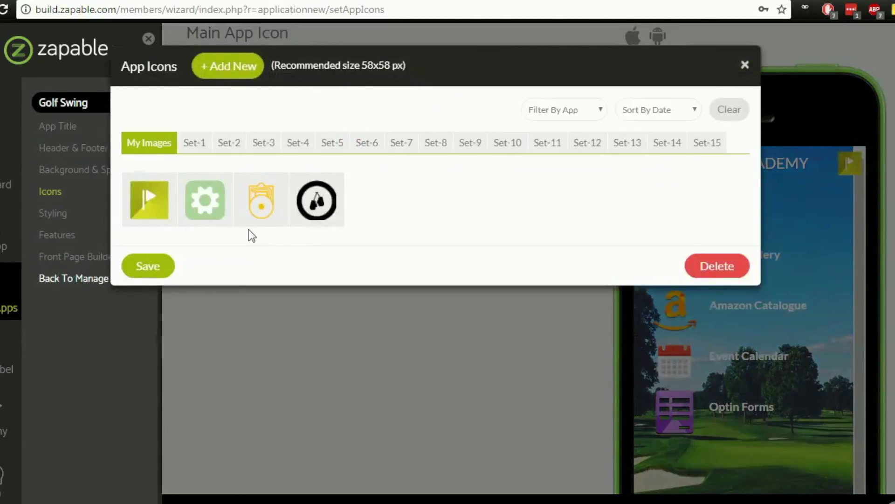
left_click(197, 206)
left_click(149, 266)
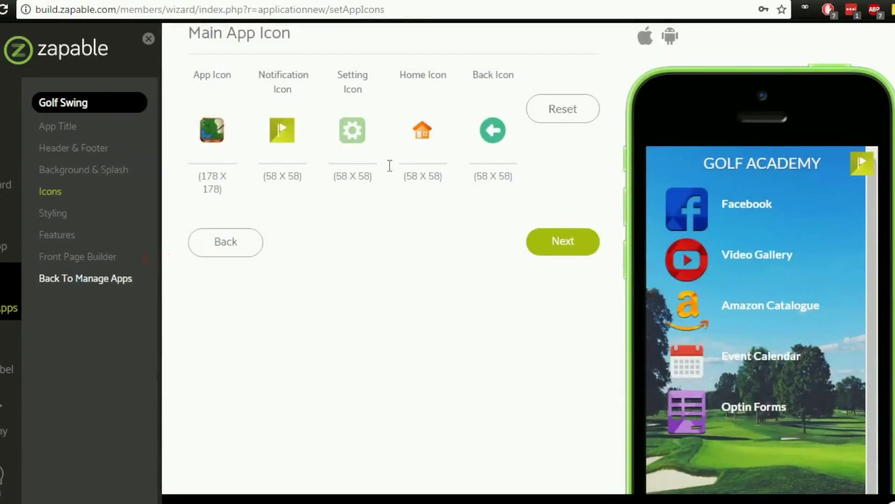
Set the home icon to the green house image from My Images and save it.
left_click(419, 135)
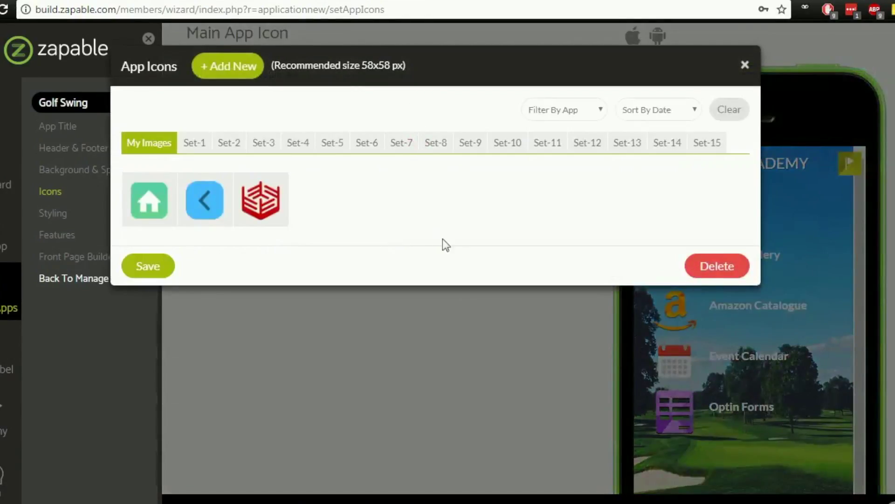
left_click(158, 205)
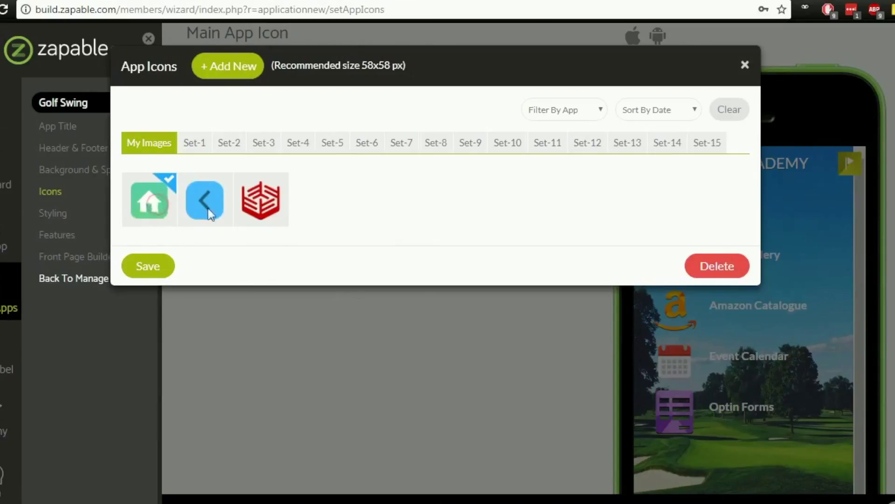
left_click(143, 273)
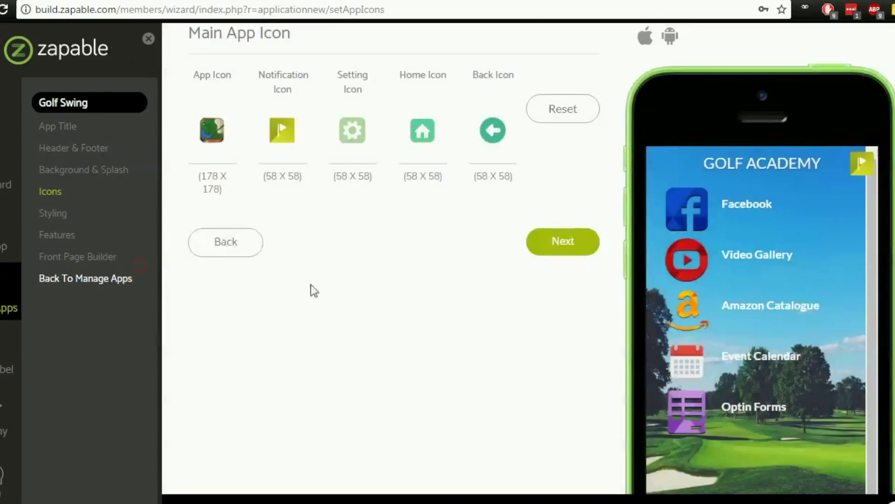
Upload if_slice40_2835251.png from the WestWalesMedia library's Zapable > New App > 3 folder as the new back icon.
left_click(488, 132)
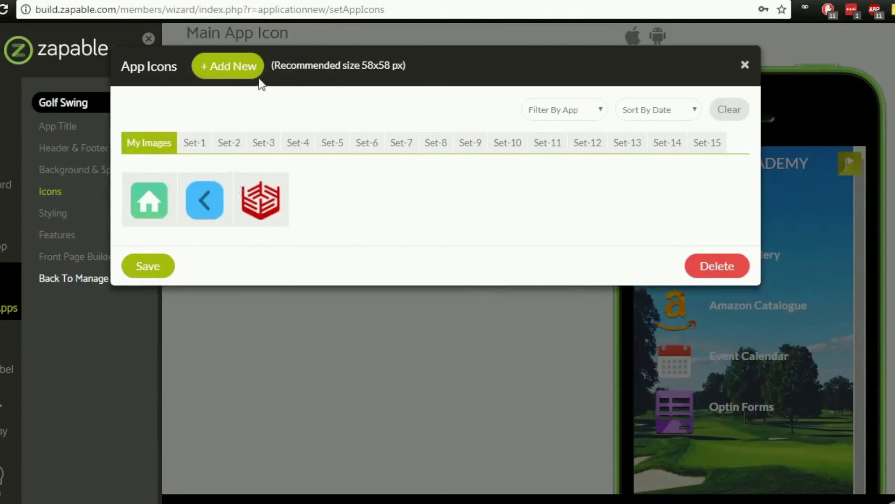
left_click_drag(412, 66, 270, 65)
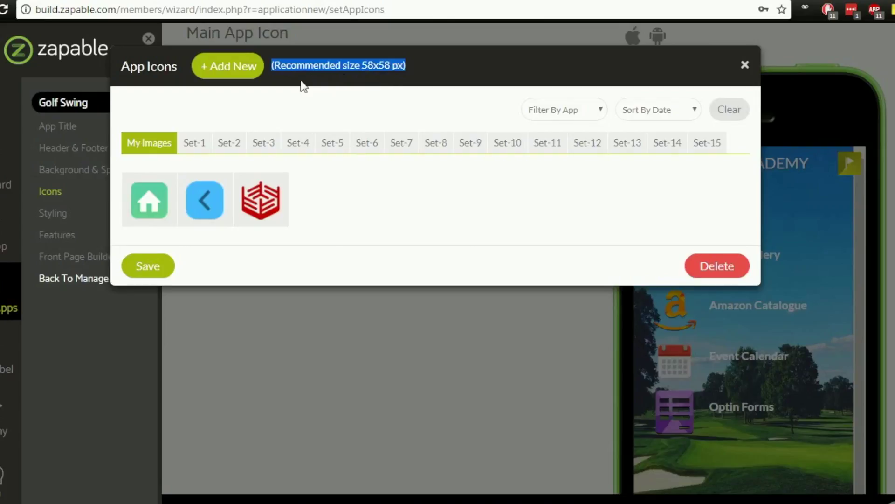
left_click(231, 77)
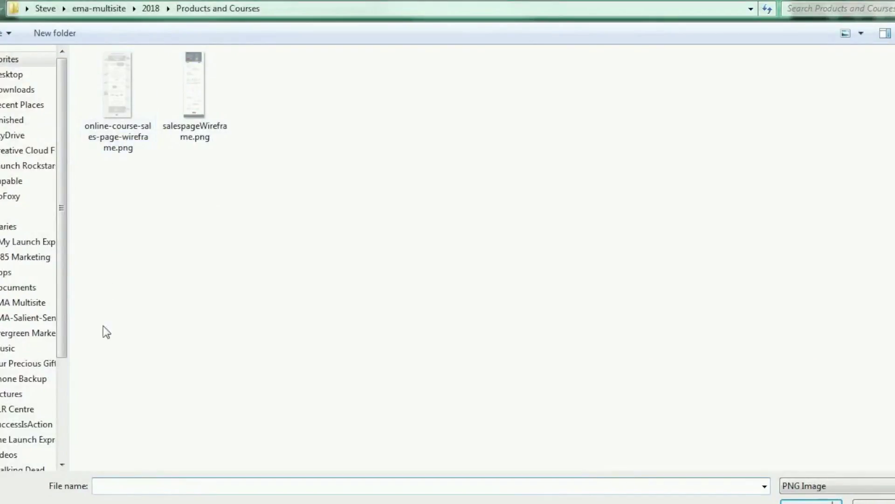
left_click(69, 440)
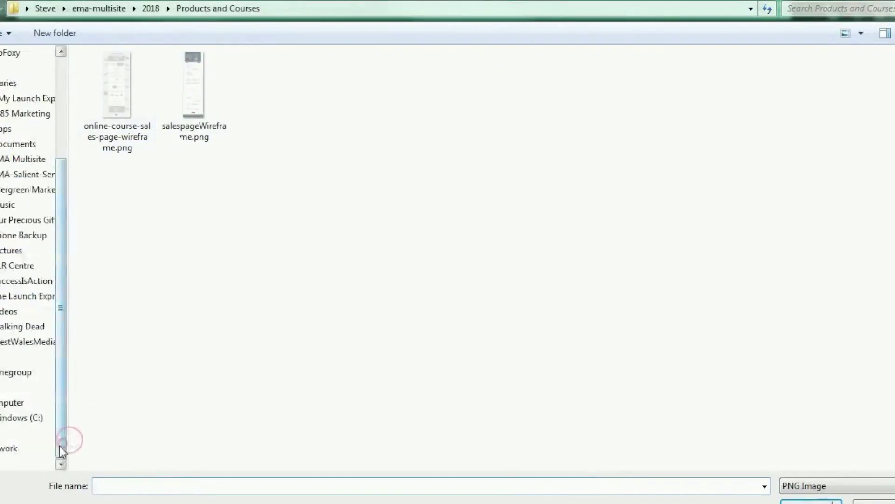
left_click(13, 341)
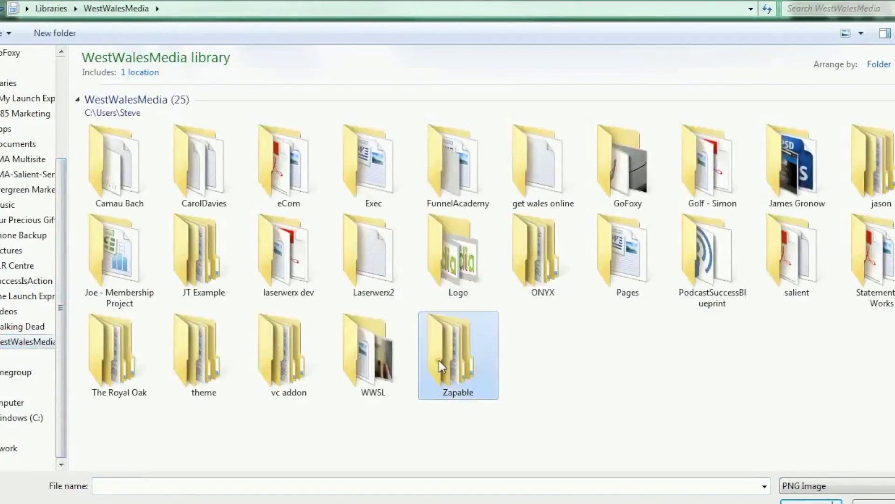
double_click(438, 359)
double_click(104, 147)
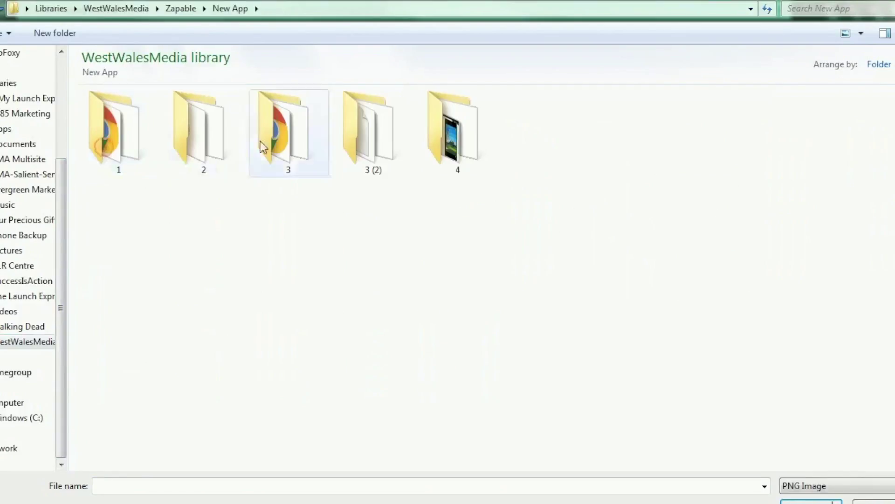
double_click(289, 142)
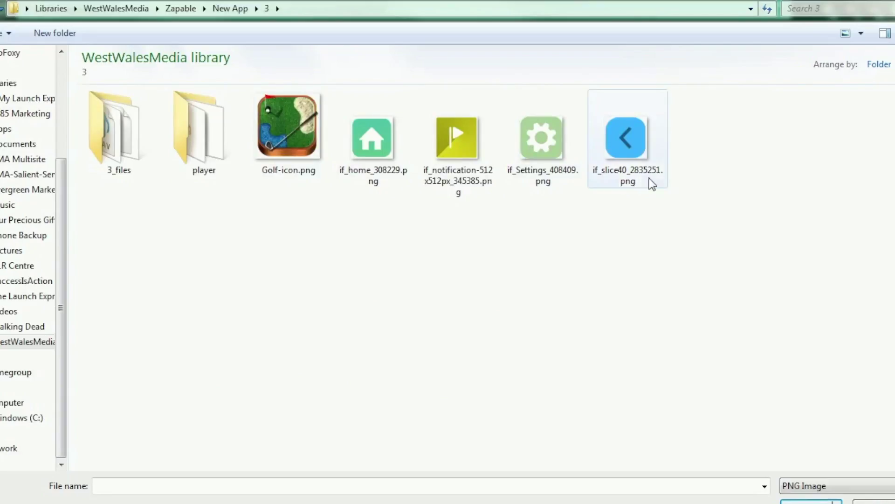
left_click(631, 153)
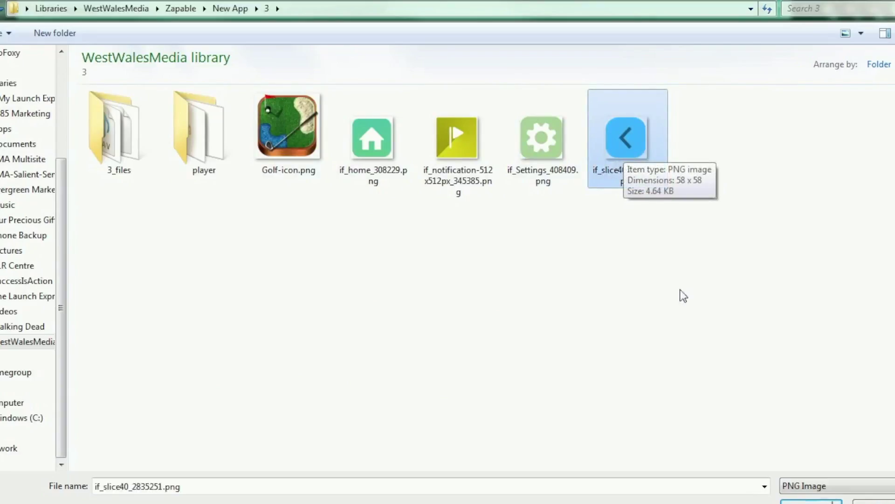
left_click(811, 501)
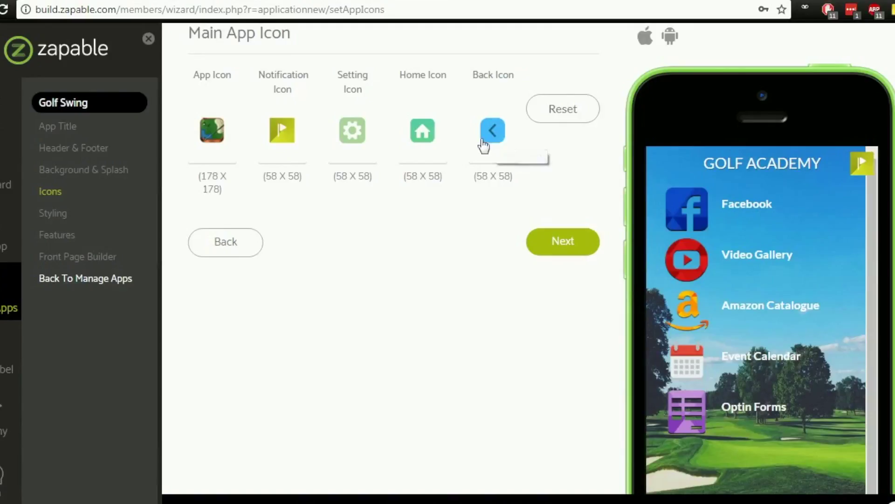
Check the new icons in the phone preview by opening Optin Forms and Facebook, returning to the home screen from each.
scroll(536, 154, "down", 1)
scroll(650, 399, "down", 4)
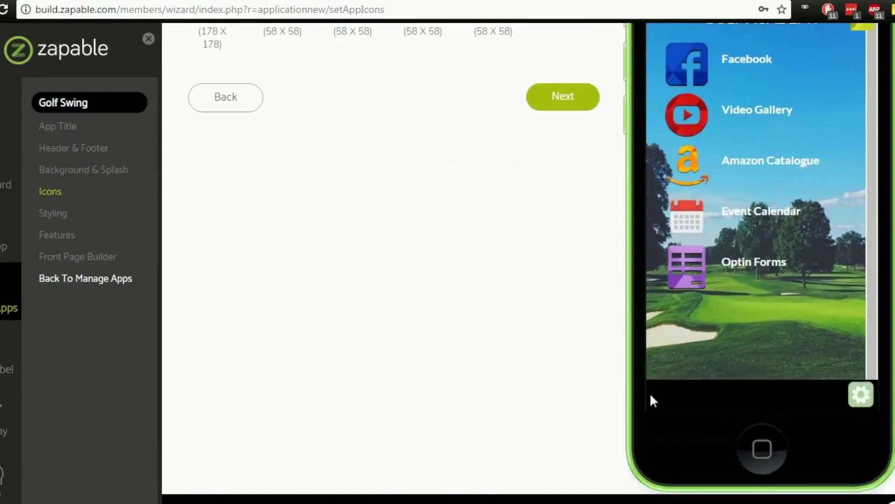
left_click(765, 457)
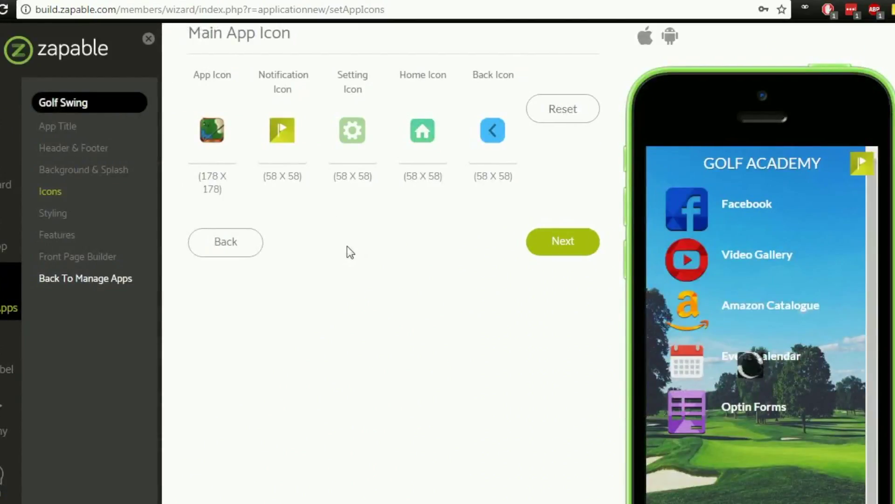
scroll(346, 252, "down", 2)
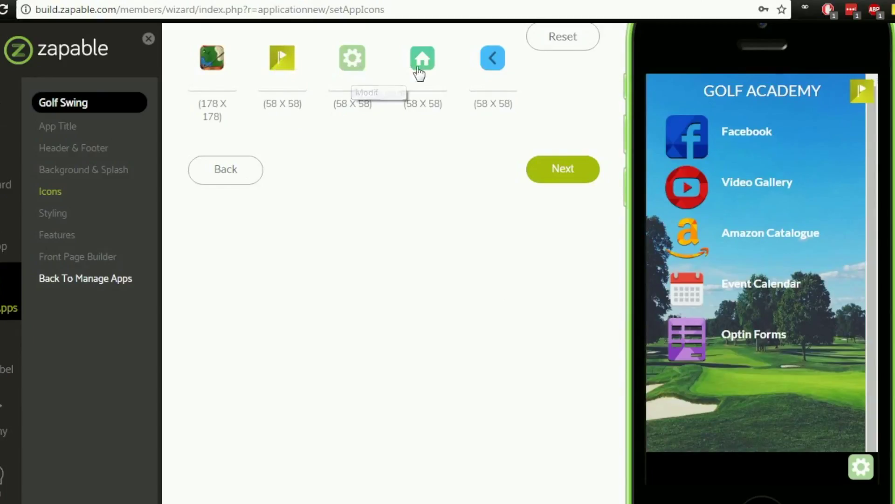
left_click(797, 341)
scroll(758, 342, "up", 3)
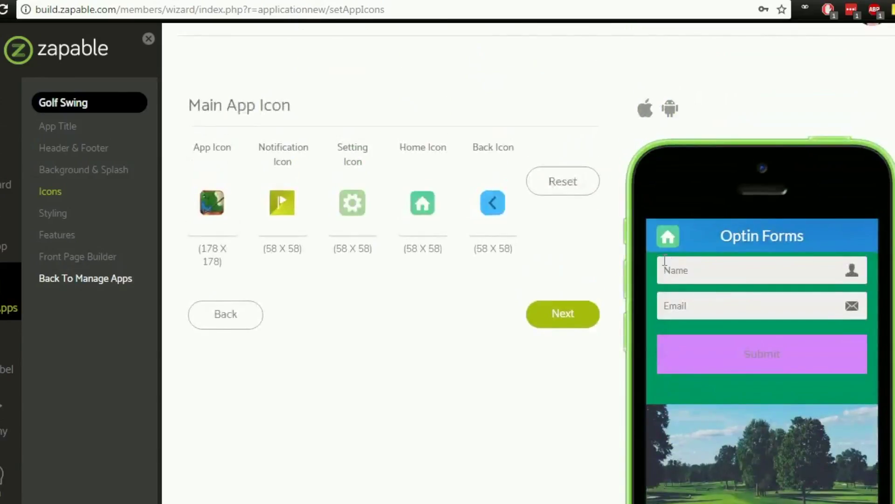
scroll(707, 358, "down", 3)
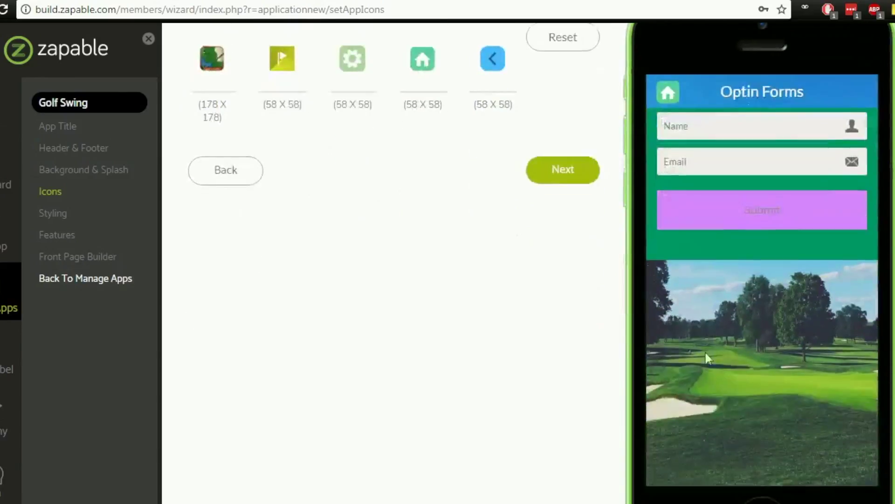
left_click(667, 94)
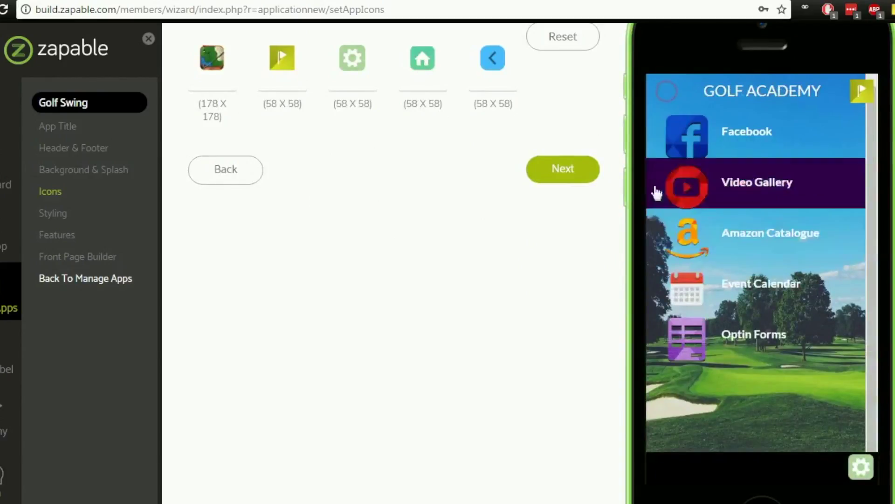
left_click(739, 148)
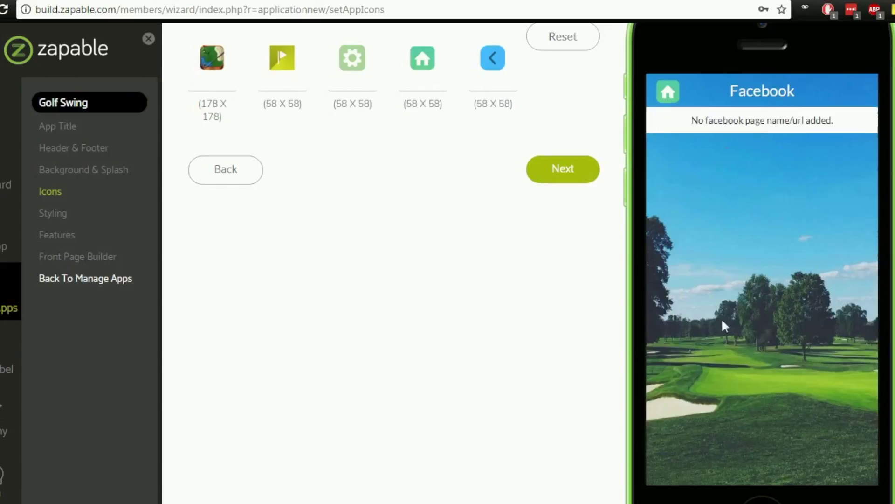
left_click(657, 89)
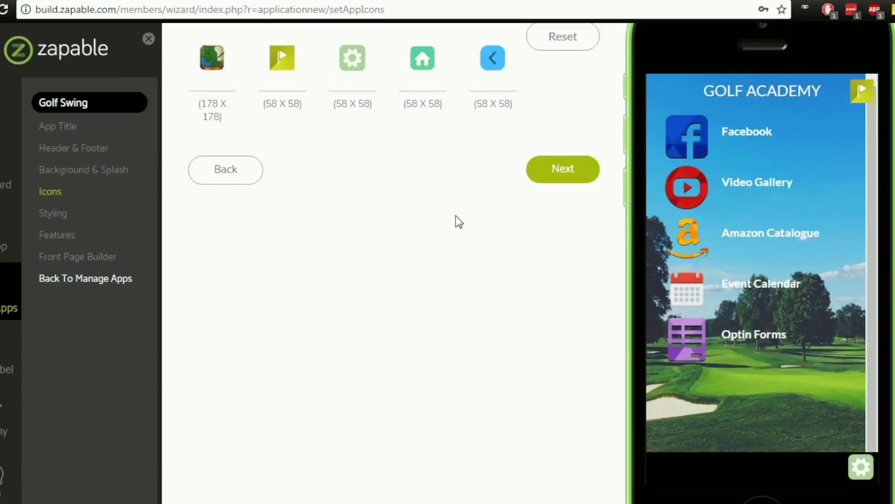
Continue to the styling stage and set the app's navigation layout to the icon grid.
scroll(528, 260, "up", 2)
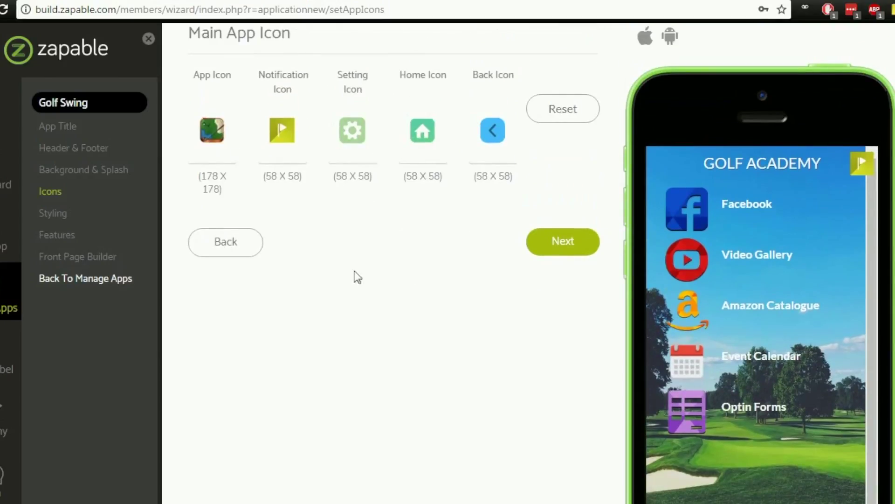
left_click(559, 252)
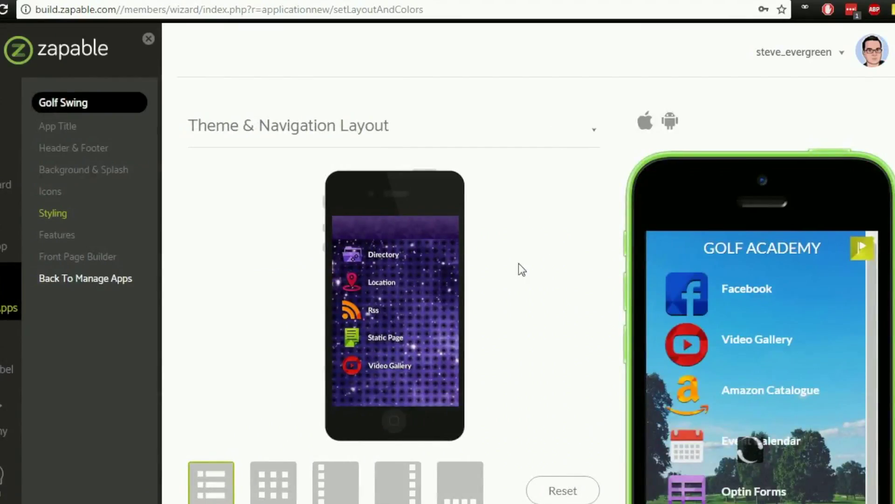
scroll(518, 268, "down", 2)
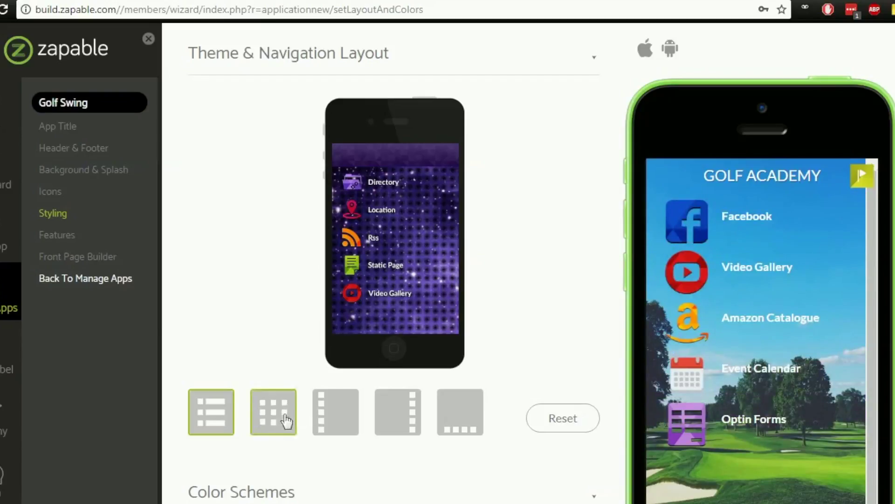
left_click(285, 426)
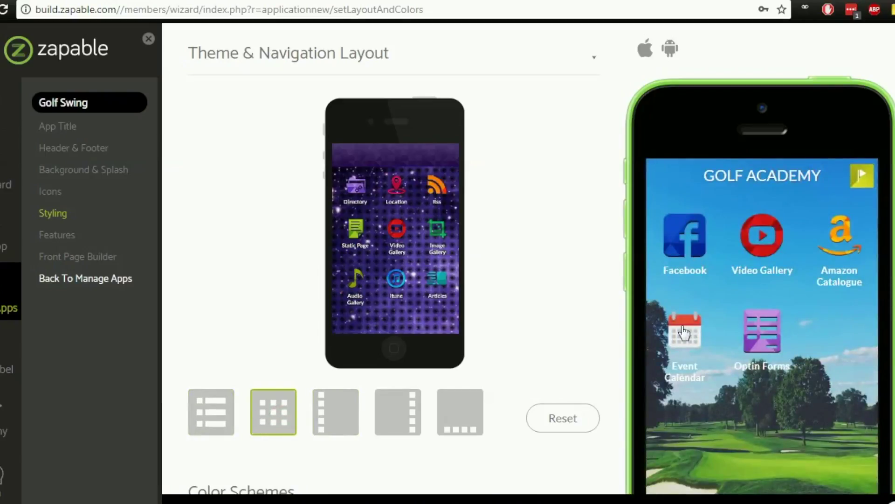
Try the left side menu, right side menu and bottom icon bar layouts in the phone preview, returning to the icon grid.
scroll(658, 328, "down", 2)
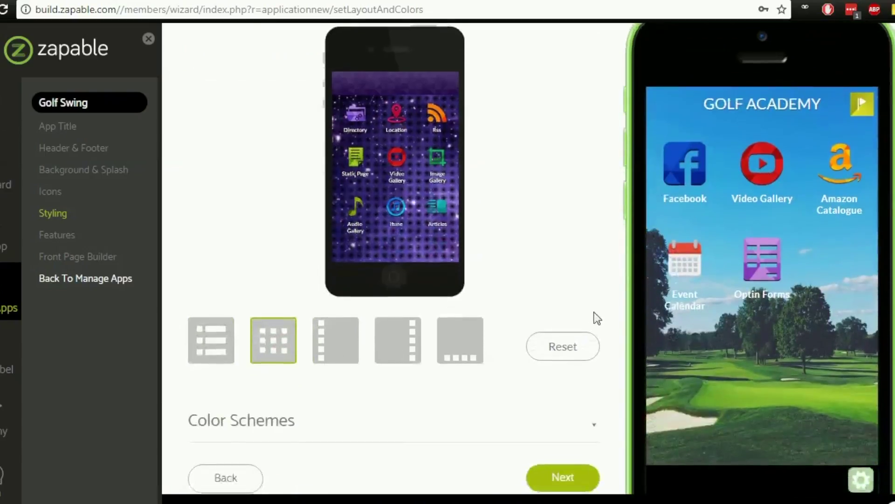
left_click(316, 357)
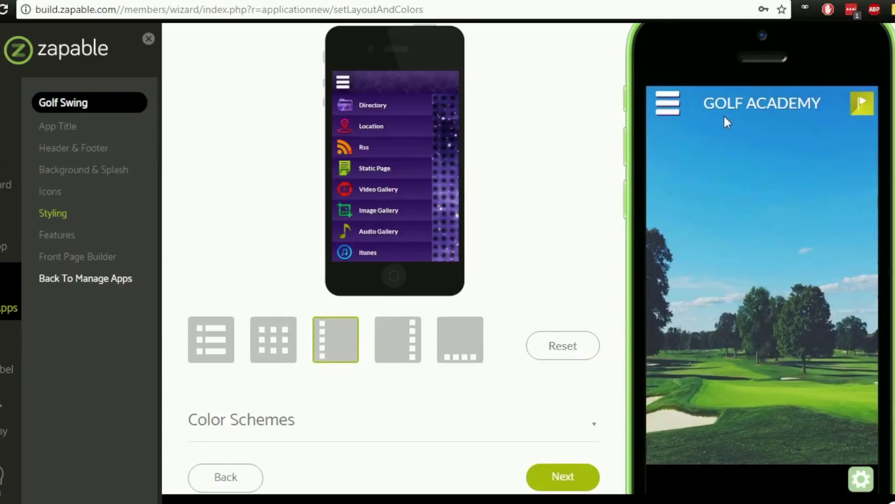
left_click(665, 110)
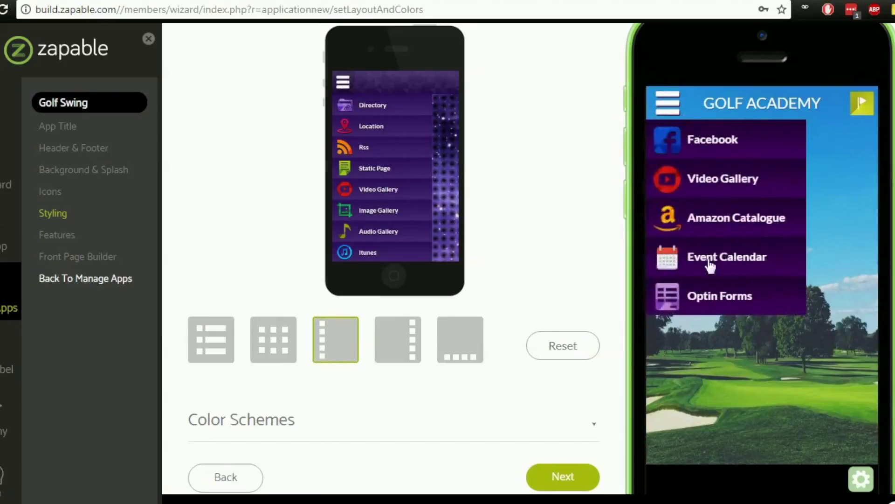
left_click(395, 345)
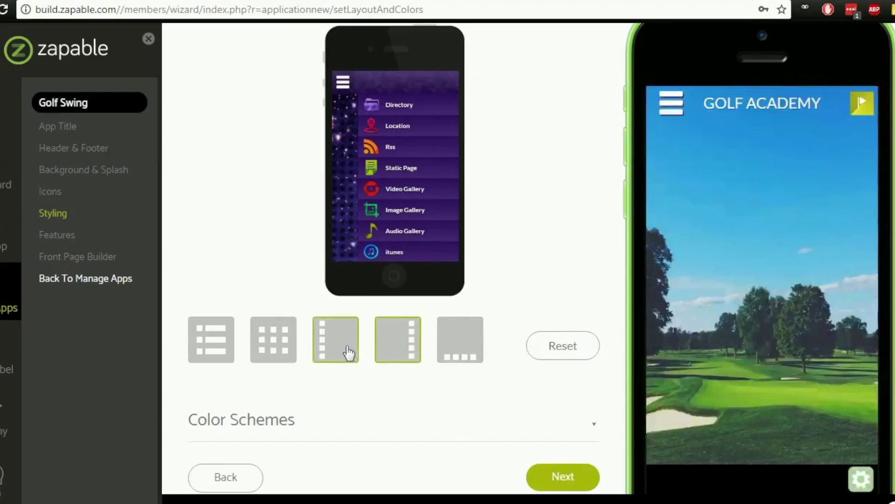
left_click(673, 101)
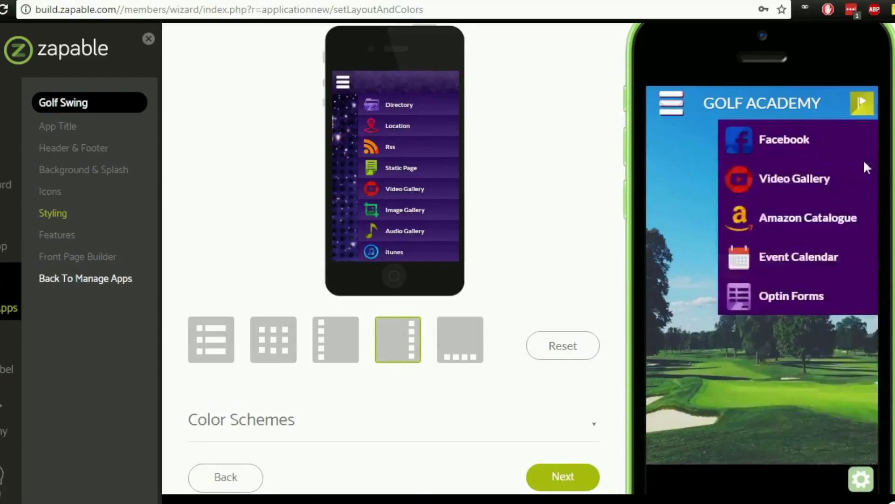
left_click(461, 354)
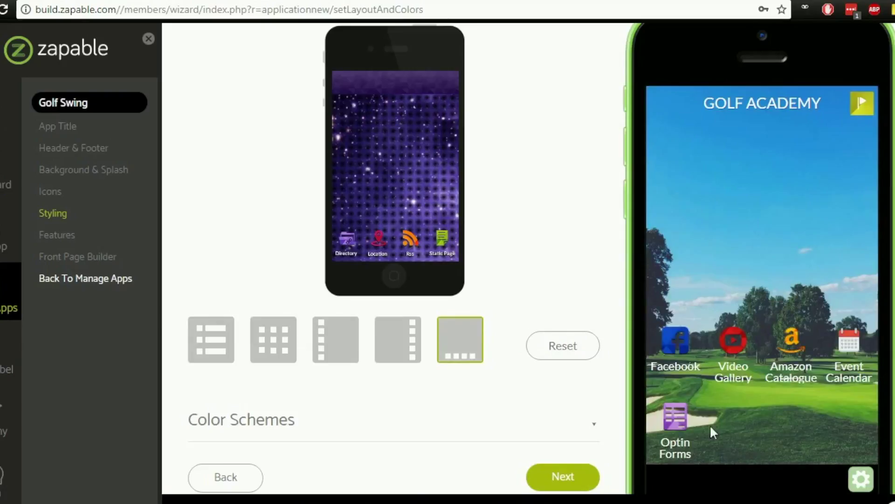
left_click(260, 358)
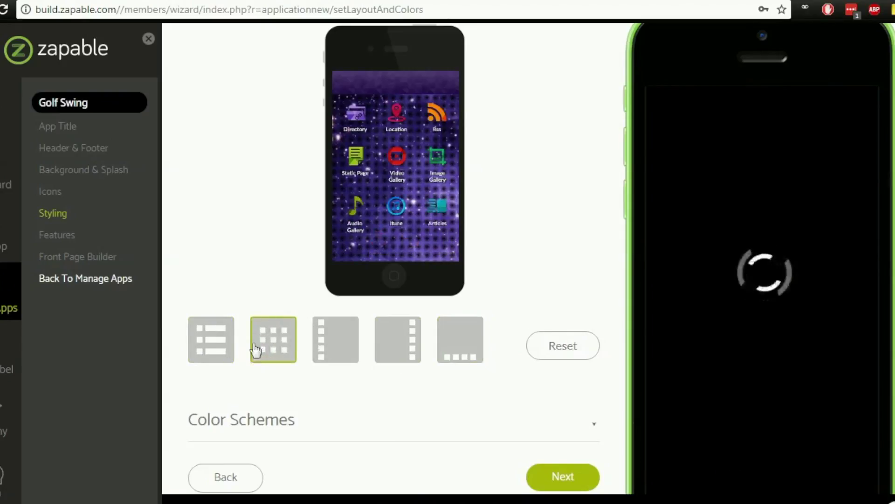
Open the colour schemes and look over the customisable colour items from Icon Title to PopOut Menu Background.
scroll(261, 351, "down", 2)
scroll(291, 293, "down", 1)
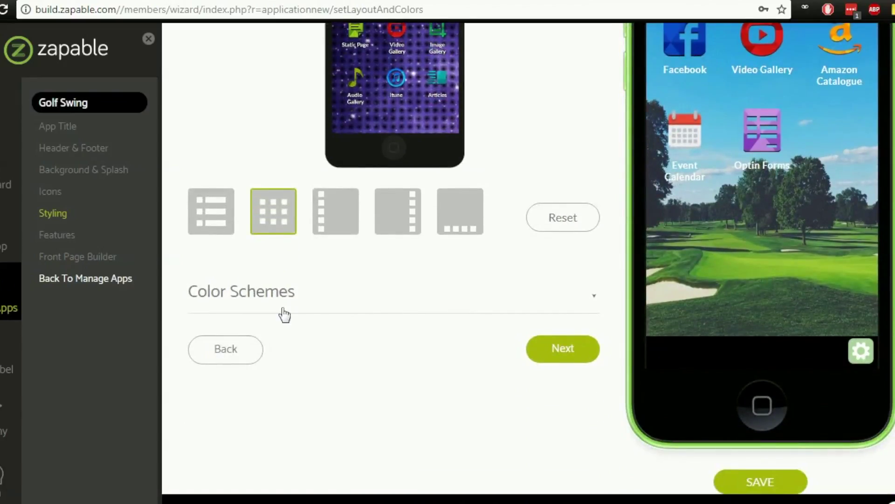
left_click(323, 291)
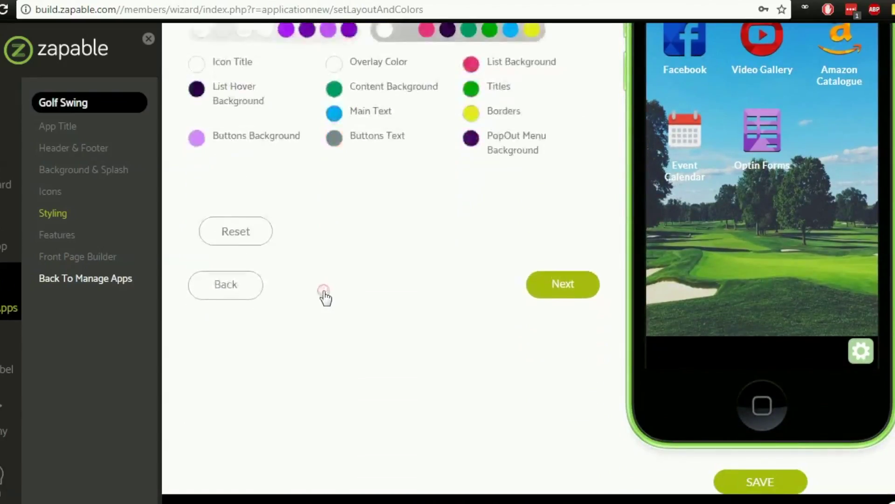
scroll(417, 360, "up", 2)
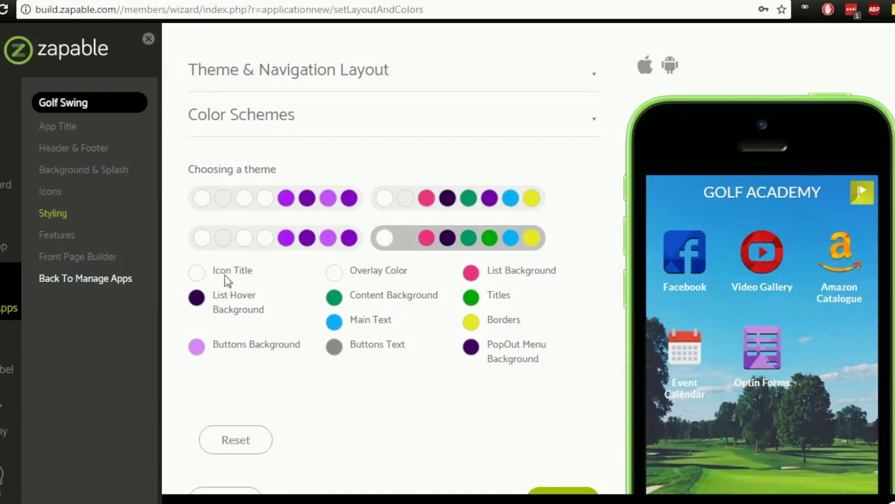
left_click_drag(213, 269, 520, 359)
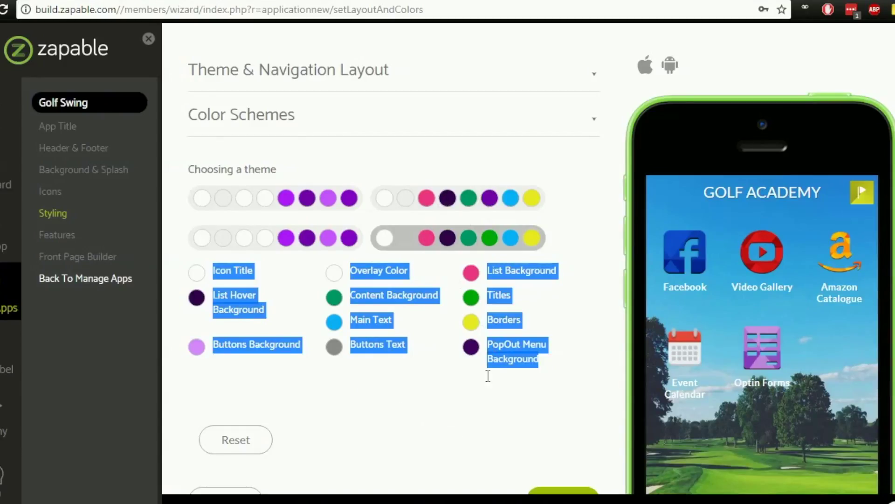
left_click(455, 410)
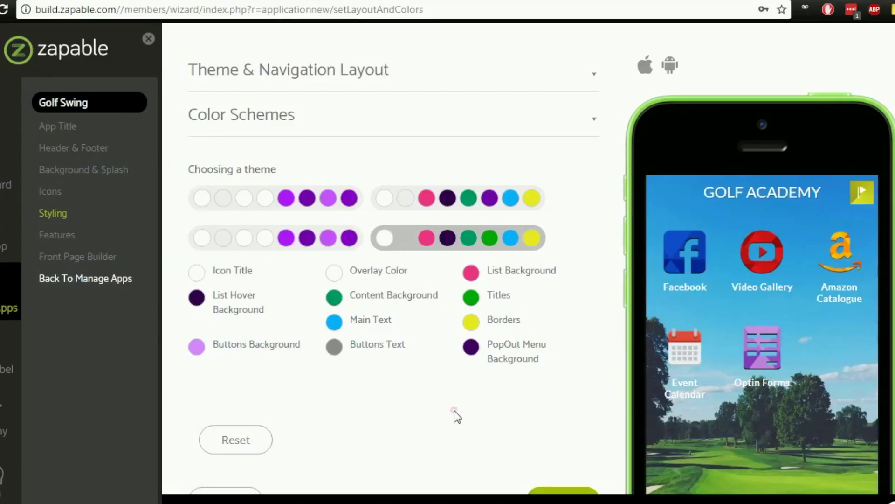
Try several Icon Title colours in the colour picker, including red rgb(241, 18, 18), ending on black rgb(0, 0, 0).
left_click(196, 273)
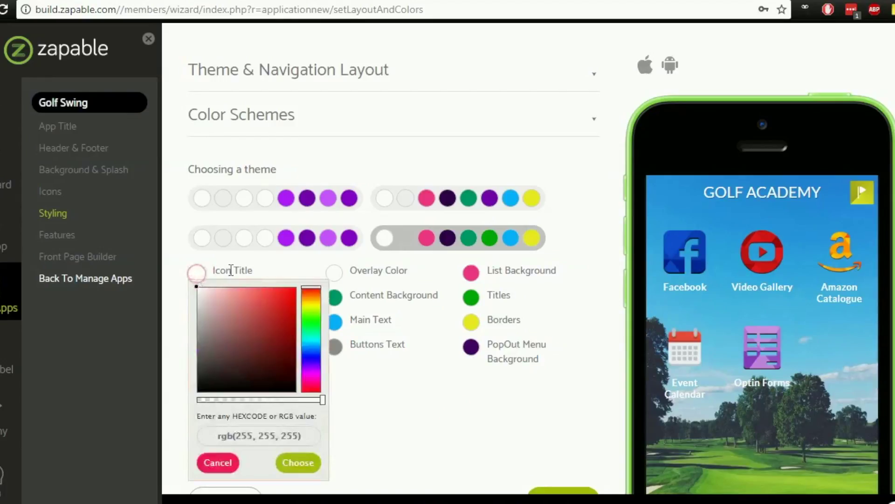
left_click(270, 308)
left_click(289, 343)
left_click(256, 366)
left_click(206, 336)
left_click(282, 307)
left_click(288, 292)
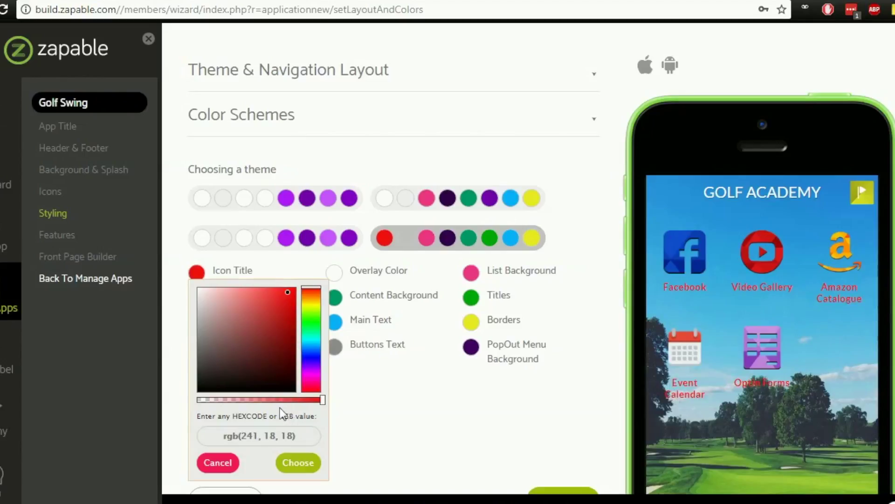
mouse_move(281, 298)
left_mouse_down()
mouse_move(201, 373)
mouse_move(187, 404)
left_mouse_up()
left_click(198, 274)
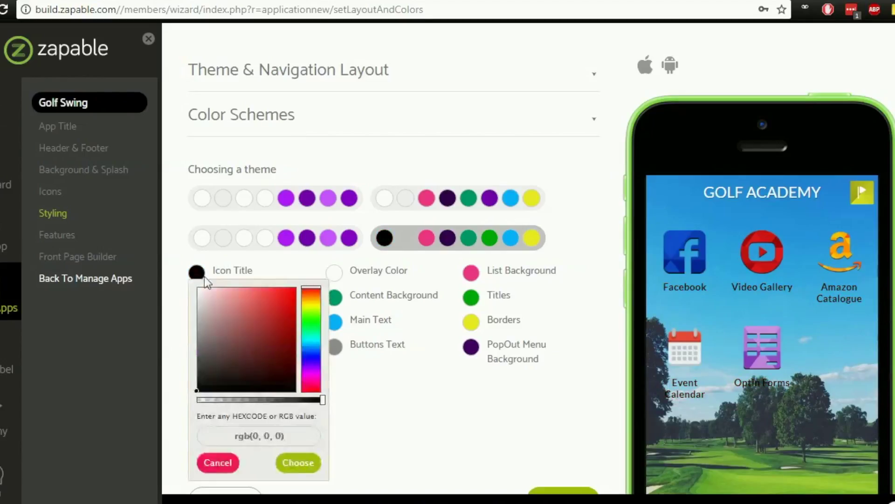
Set the Icon Title colour to white by entering the hex code ffffff and apply it.
scroll(297, 363, "down", 2)
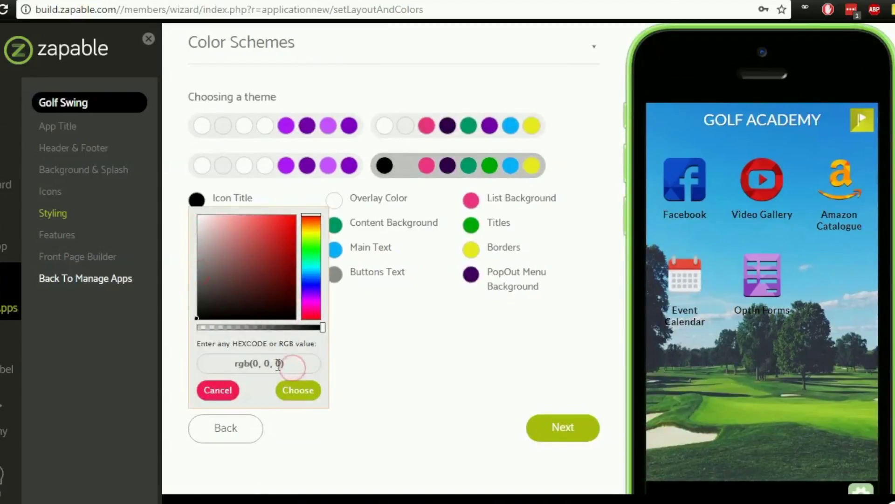
left_click(289, 359)
triple_click(295, 364)
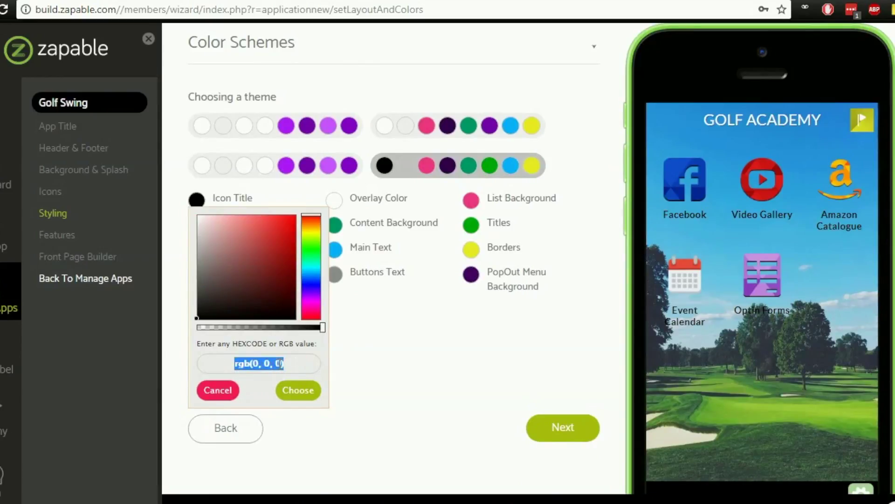
key("BackSpace")
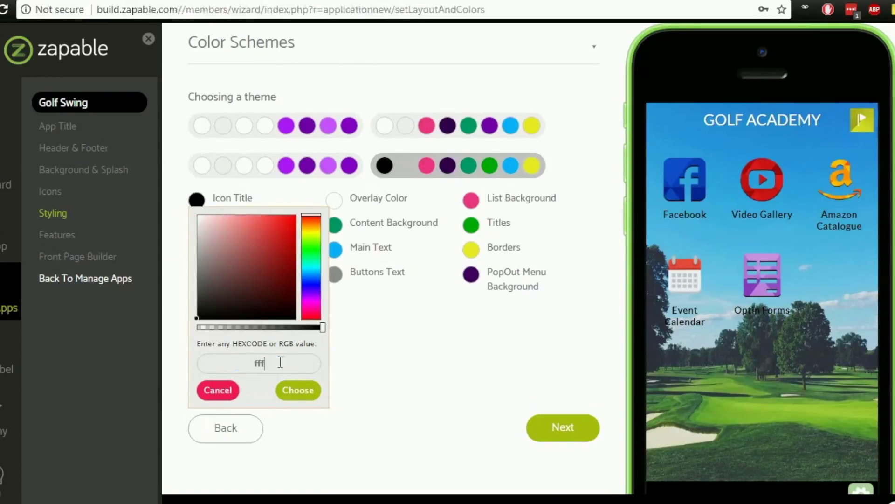
type("ffffff")
left_click(301, 390)
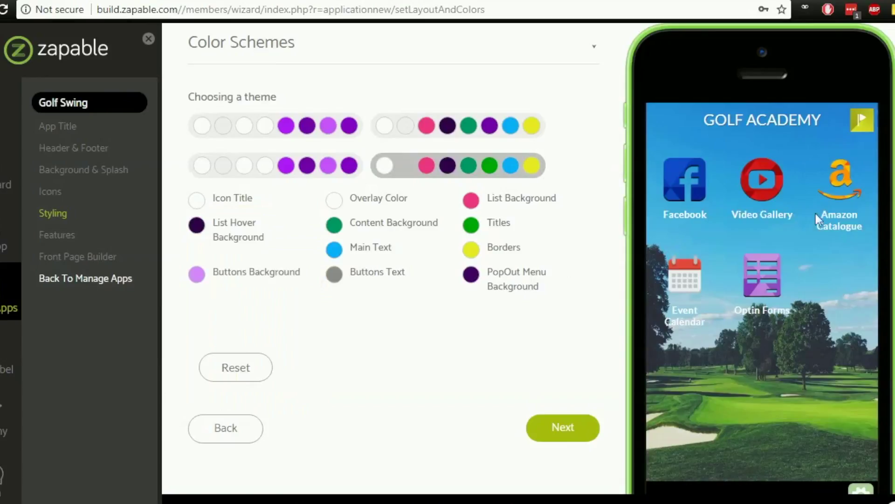
Change the Icon Title colour to black using the hex code 000000 and apply it.
left_click(194, 200)
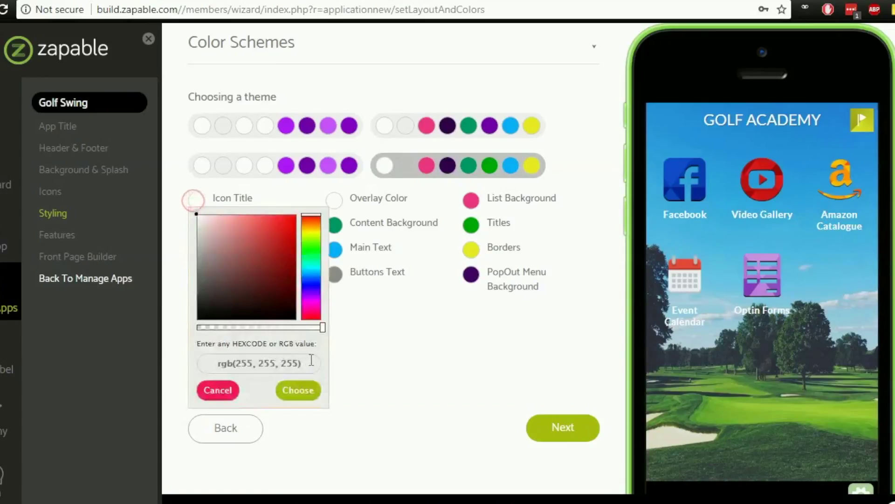
left_click_drag(311, 363, 180, 360)
type("000000")
left_click(297, 389)
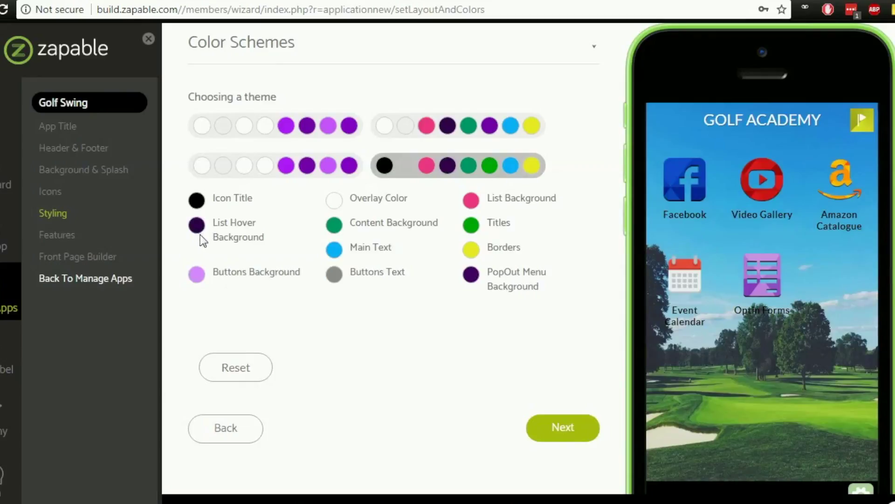
Pick white from the colour area for the Icon Title, apply it and save the app's styling.
left_click(196, 200)
left_click(235, 303)
left_click_drag(236, 302, 199, 215)
left_click(298, 390)
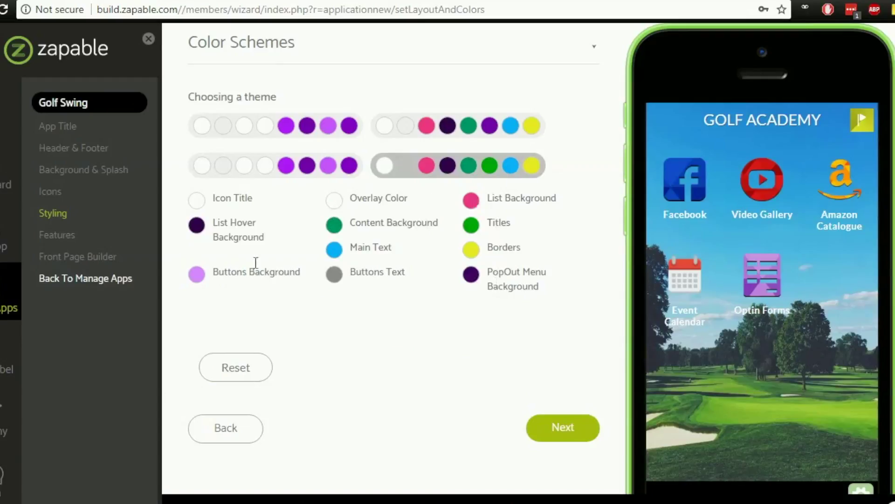
scroll(366, 283, "down", 2)
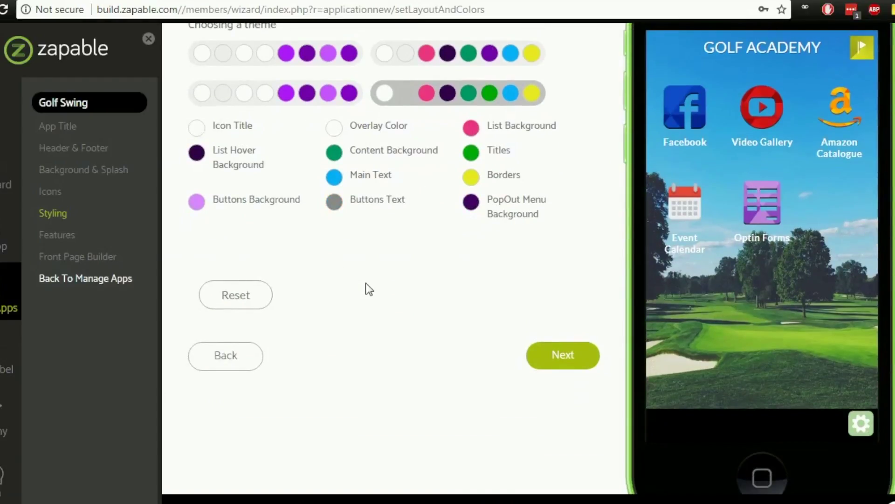
scroll(366, 282, "down", 2)
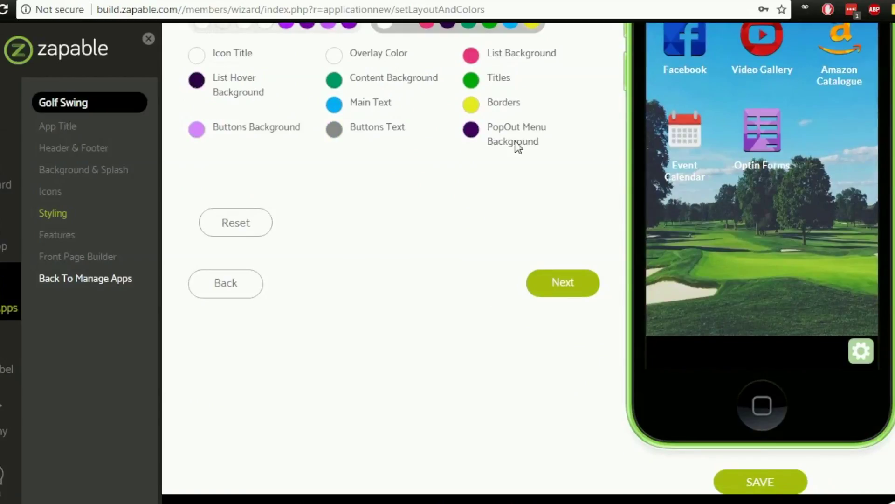
left_click(762, 477)
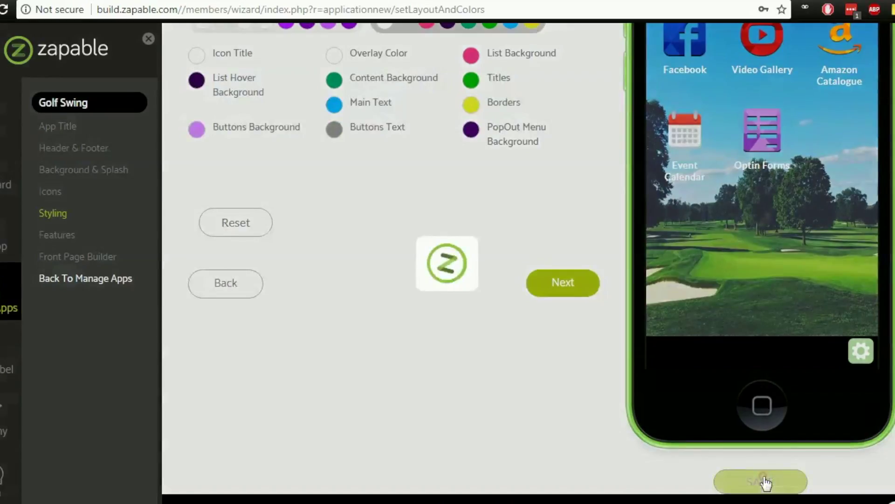